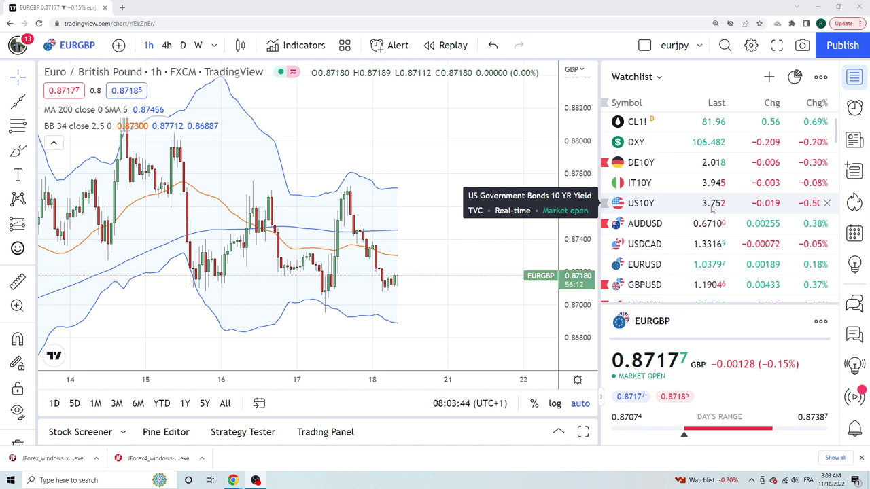
Load AUDUSD from the watchlist on the 4-hour timeframe and scroll its chart
click(642, 226)
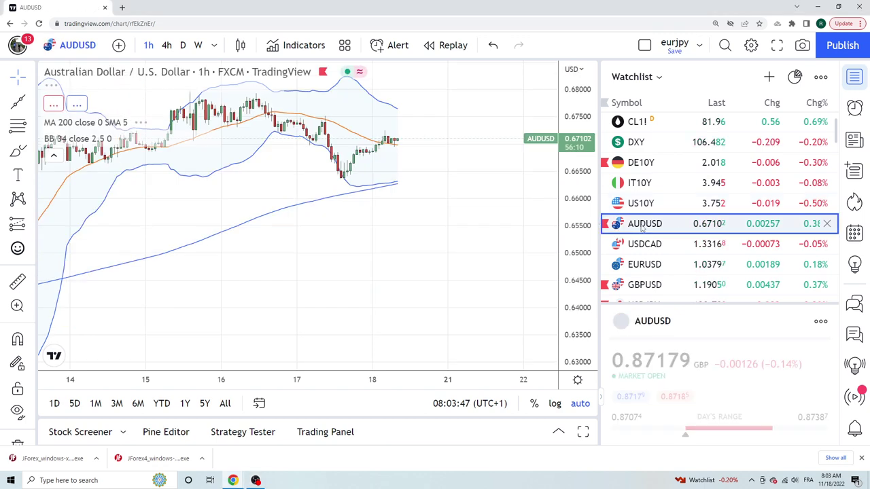
click(167, 45)
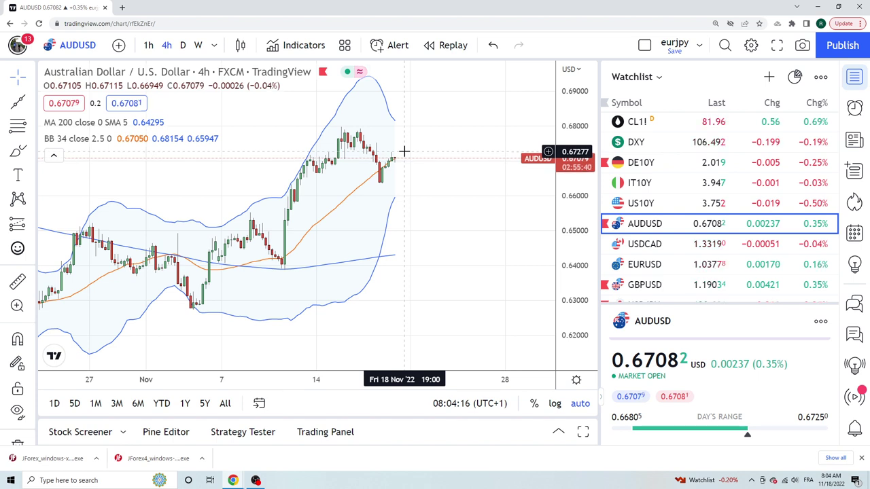
scroll(671, 195, up, 1)
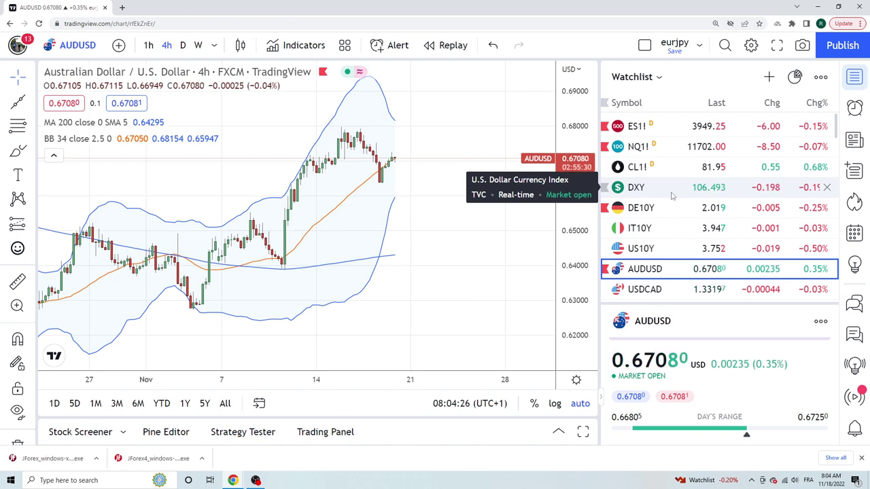
scroll(671, 195, down, 3)
scroll(671, 196, up, 3)
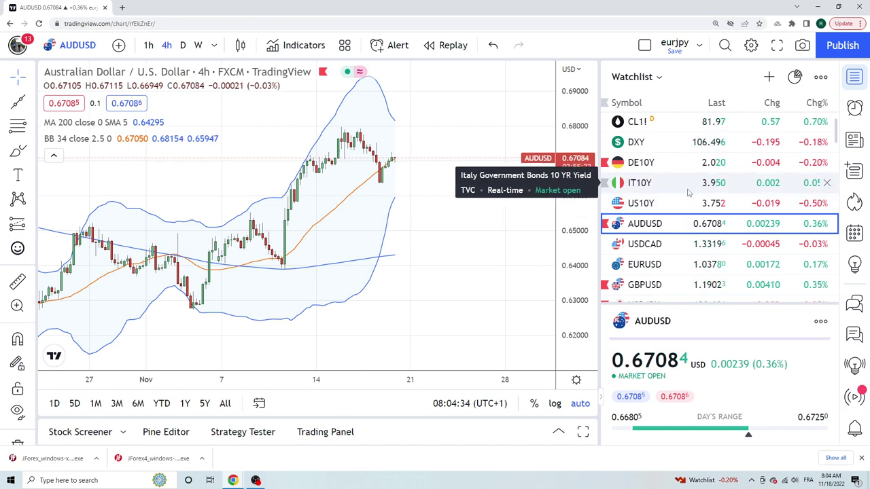
Load crude oil futures CL1! on the daily timeframe and zoom the chart out
click(690, 126)
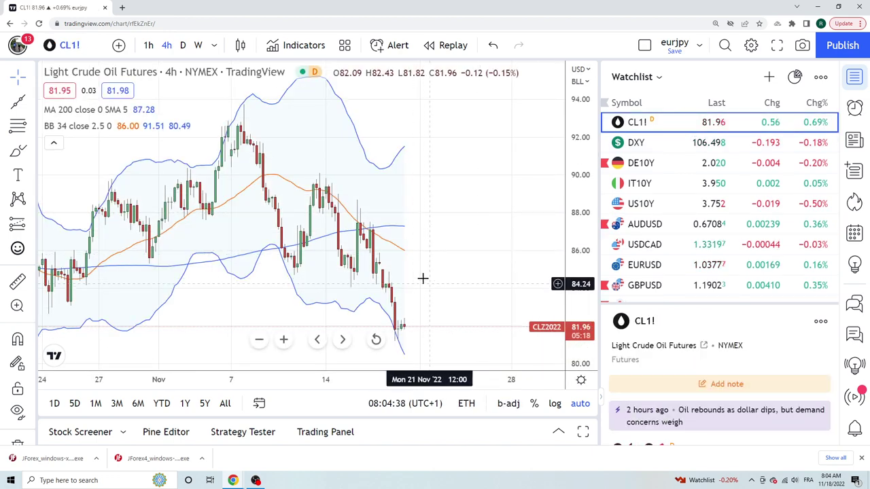
click(183, 45)
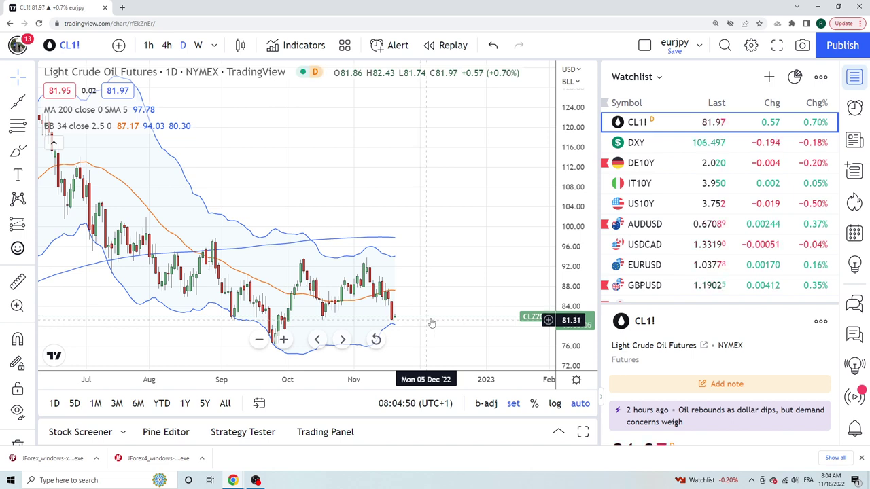
scroll(431, 316, down, 2)
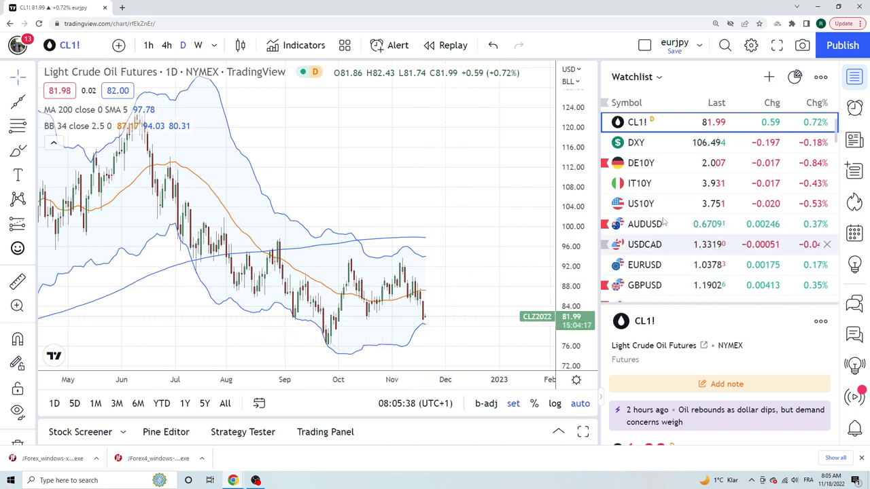
Review the USDCAD daily chart, then scroll the watchlist and load EURUSD
click(656, 244)
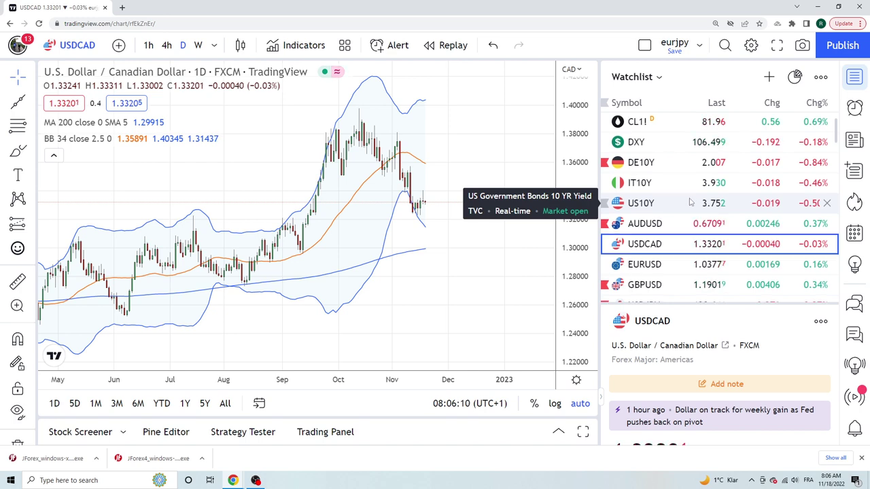
scroll(679, 211, down, 1)
click(659, 221)
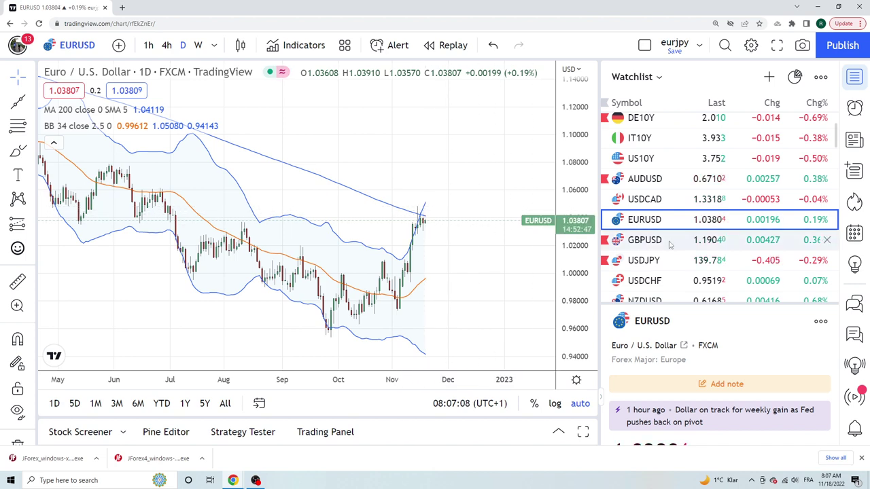
Load the GBPUSD daily chart from the watchlist, then scroll down the list
click(648, 243)
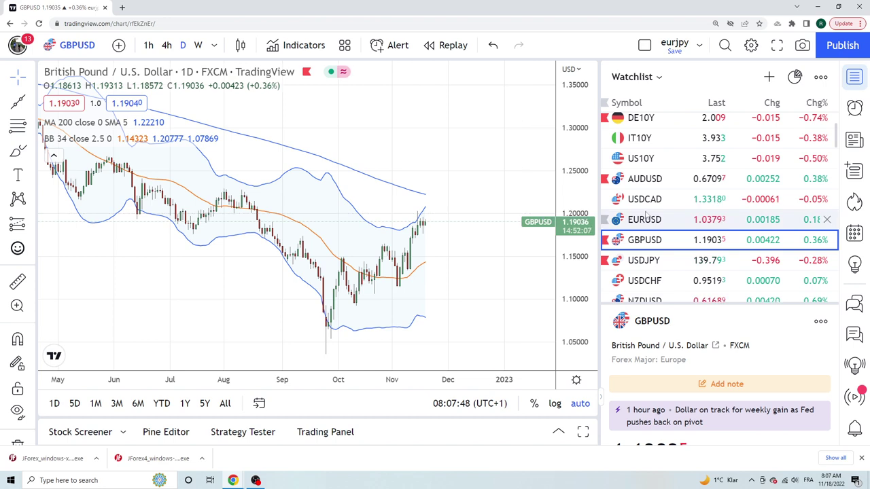
scroll(644, 221, down, 2)
Step through the USDJPY, USDCHF and NZDUSD daily charts, then load EURCHF
click(644, 217)
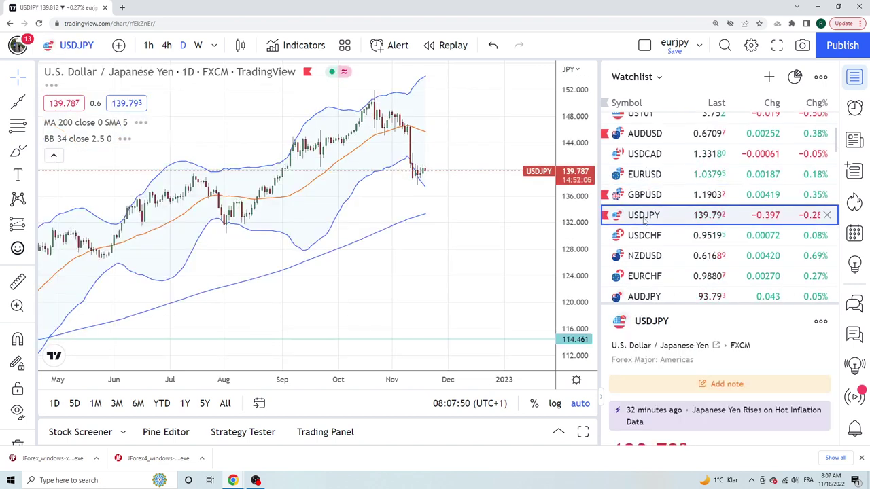
click(644, 235)
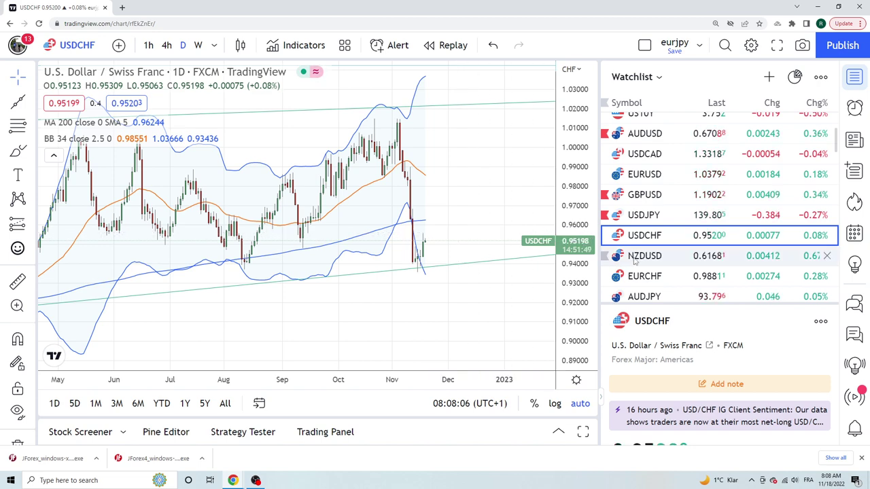
click(655, 259)
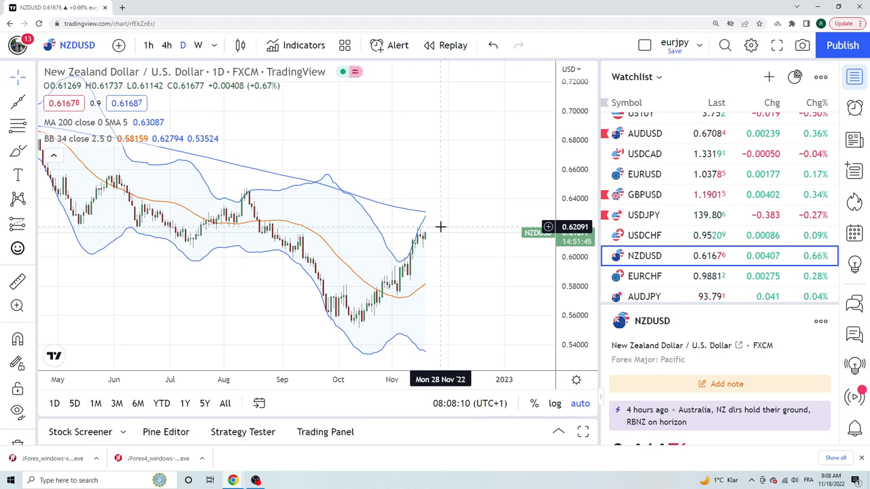
scroll(756, 213, up, 3)
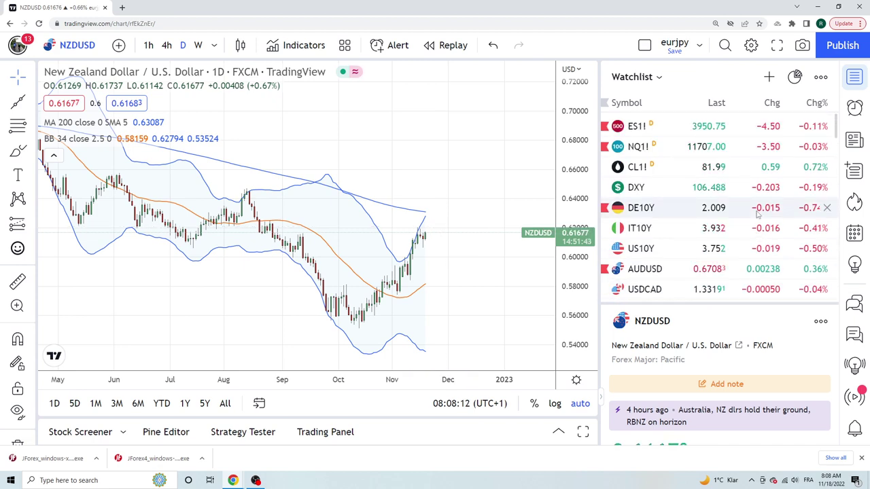
scroll(756, 213, down, 3)
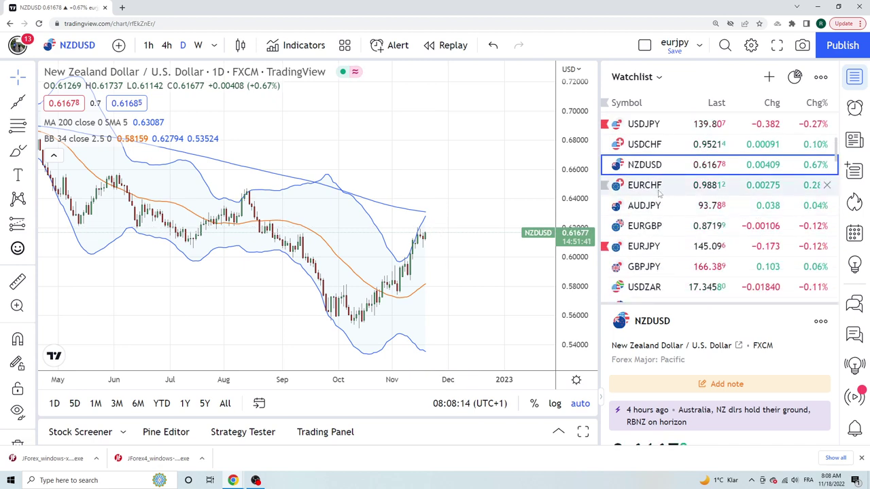
click(659, 193)
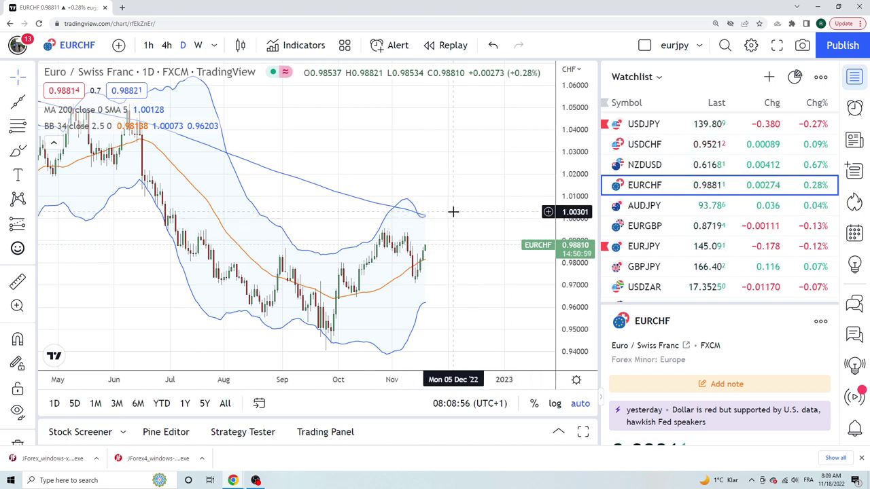
Flip through the AUDJPY, EURGBP, GBPJPY, EURJPY and USDZAR daily charts
click(642, 210)
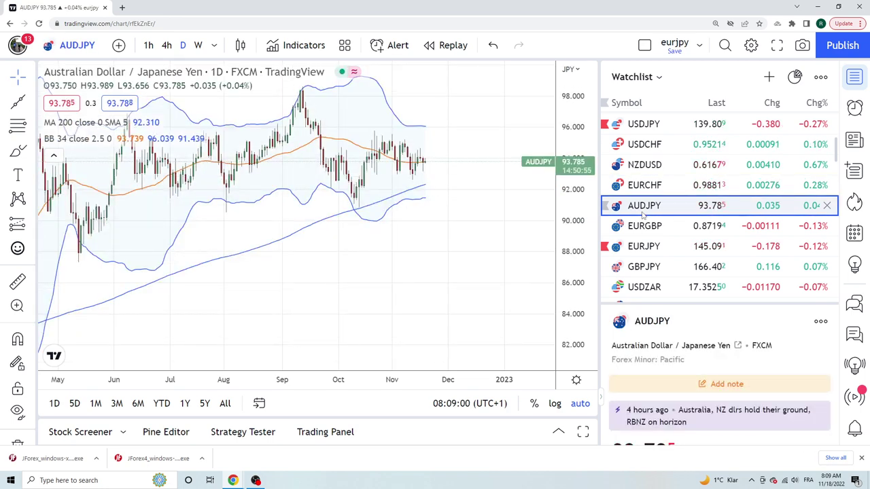
click(644, 231)
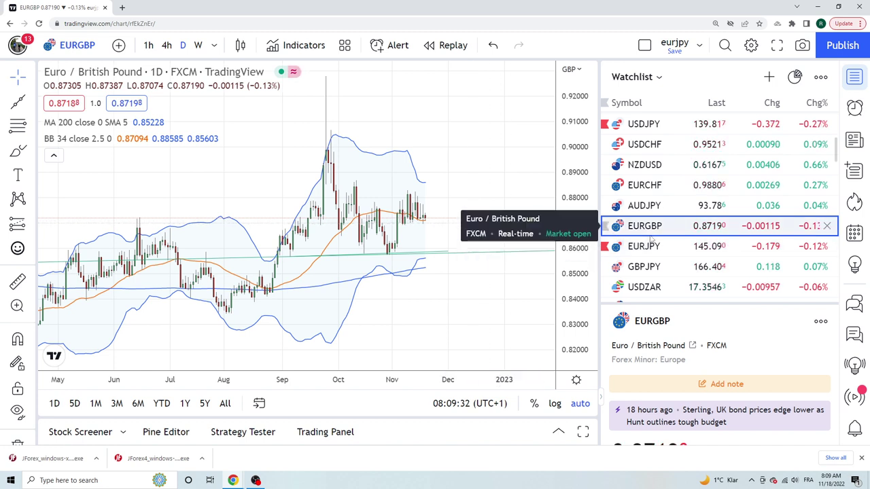
scroll(649, 224, down, 1)
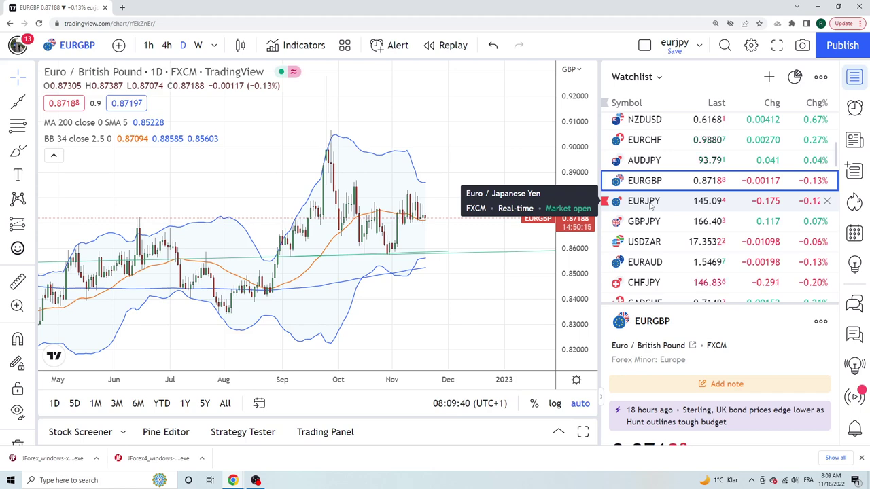
click(652, 226)
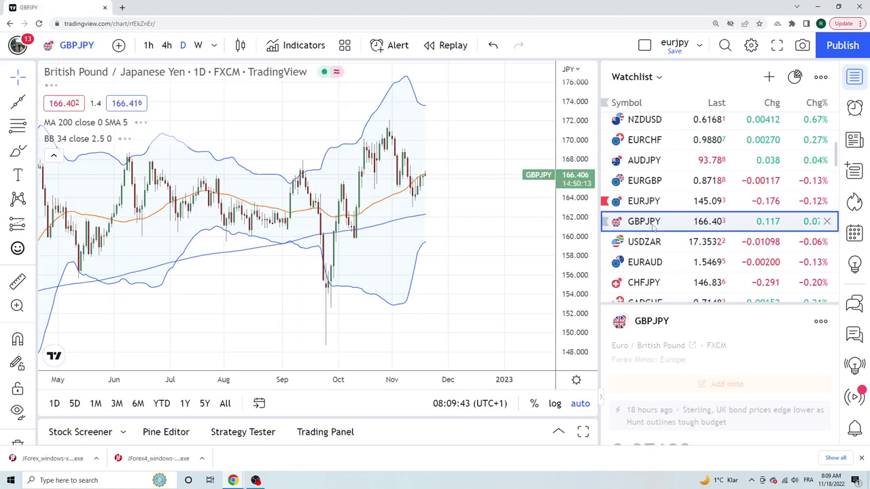
click(656, 203)
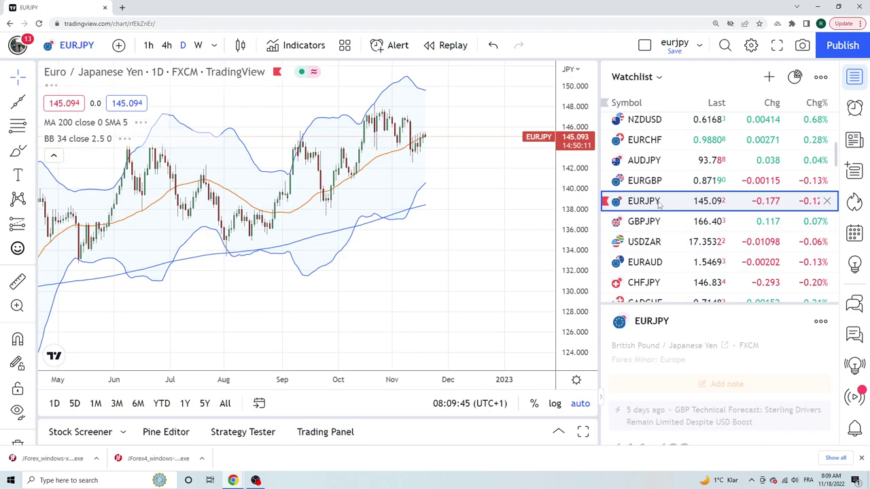
click(654, 243)
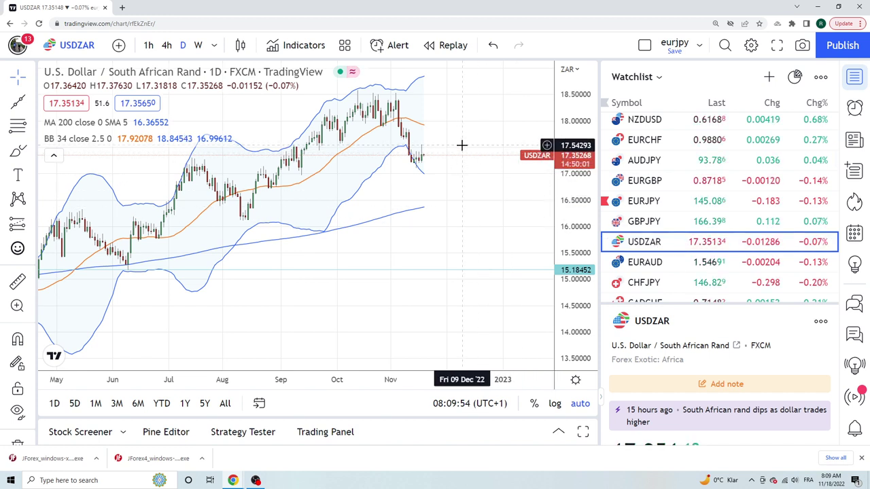
Review the EURAUD and CHFJPY daily charts, then load CADCHF
click(632, 264)
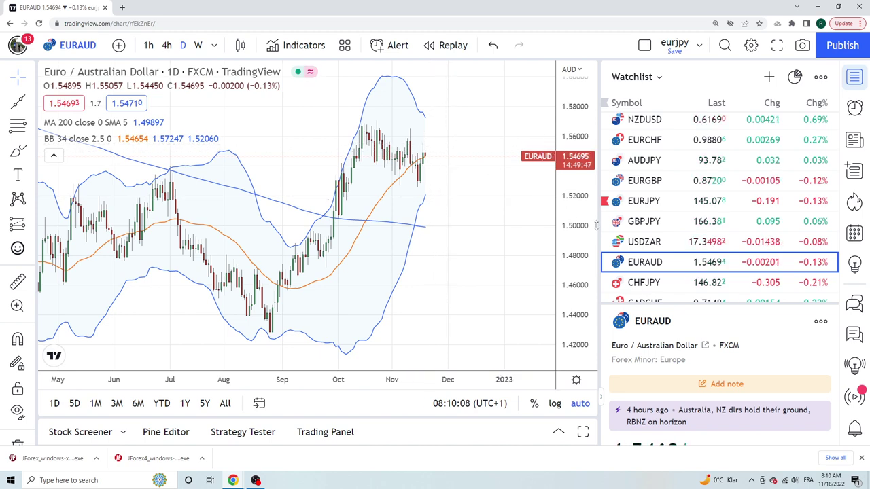
click(654, 281)
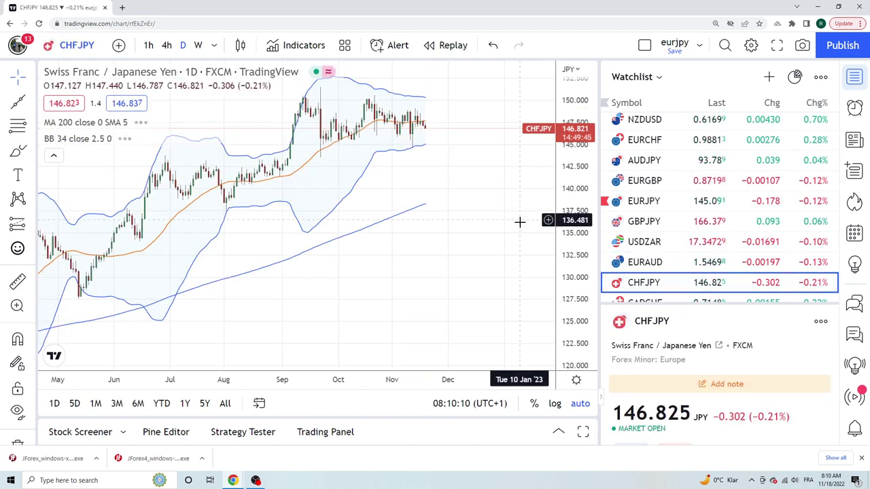
scroll(675, 235, down, 3)
click(673, 214)
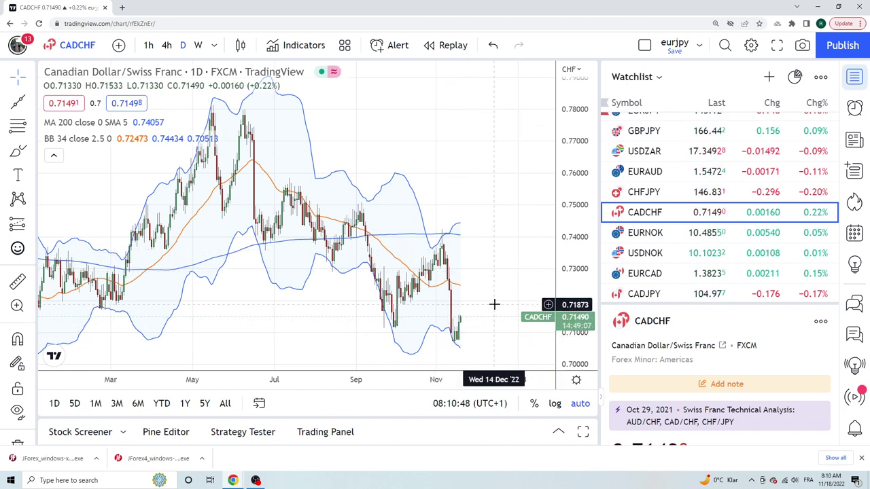
Review the EURNOK and USDNOK daily charts, then move down to EURCAD
click(645, 232)
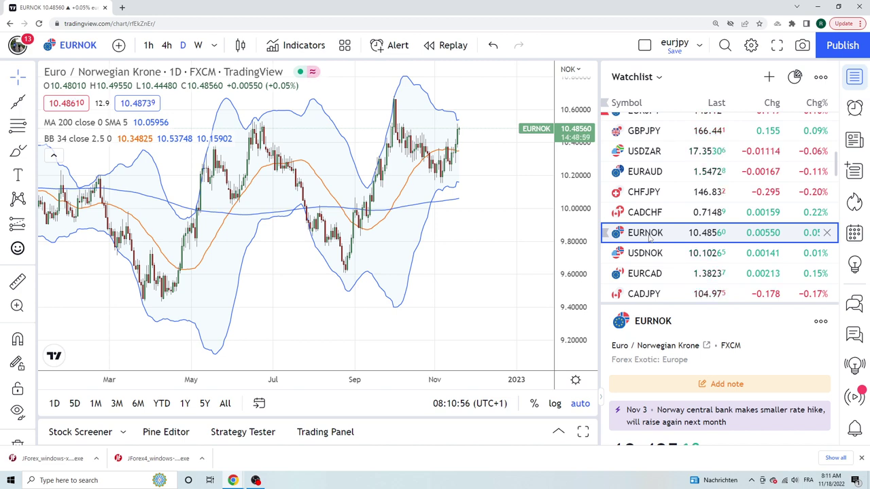
click(645, 253)
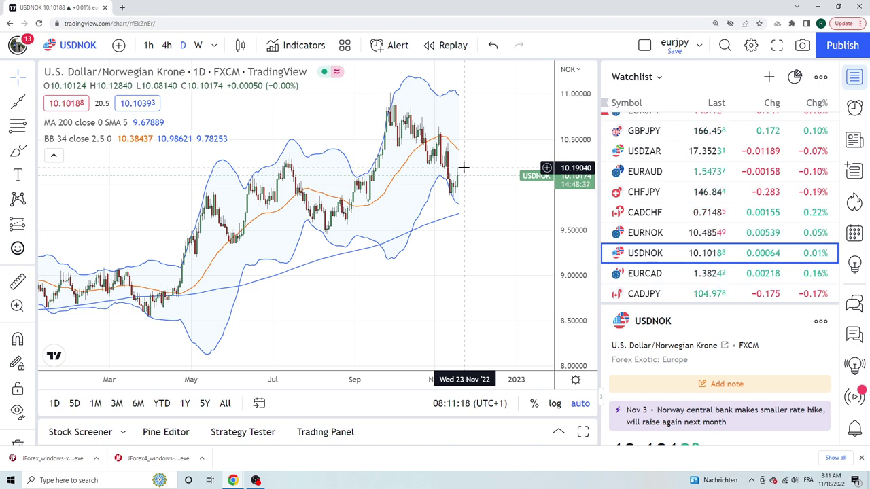
key(Down)
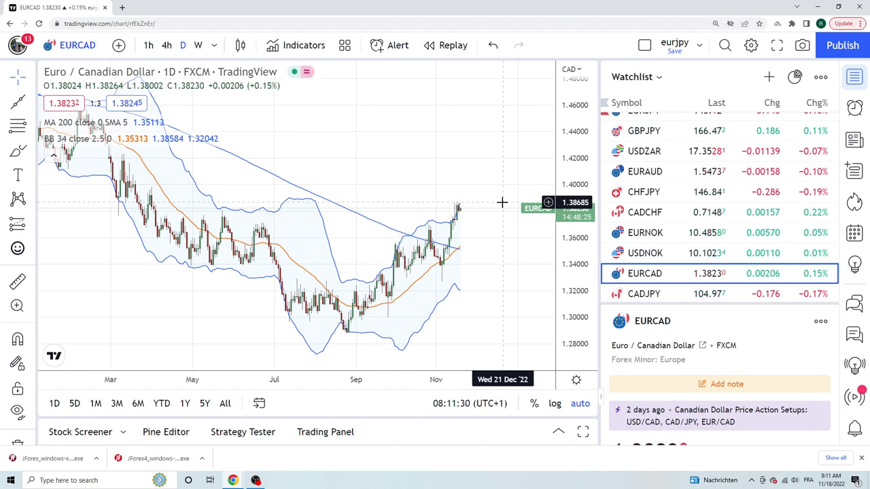
Put the EURCAD chart on the 4h interval and scroll down the watchlist
click(166, 45)
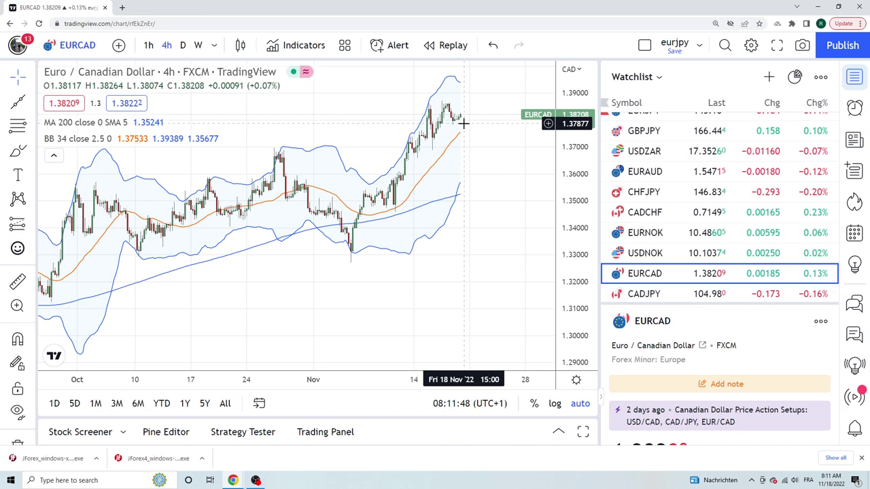
scroll(686, 194, down, 1)
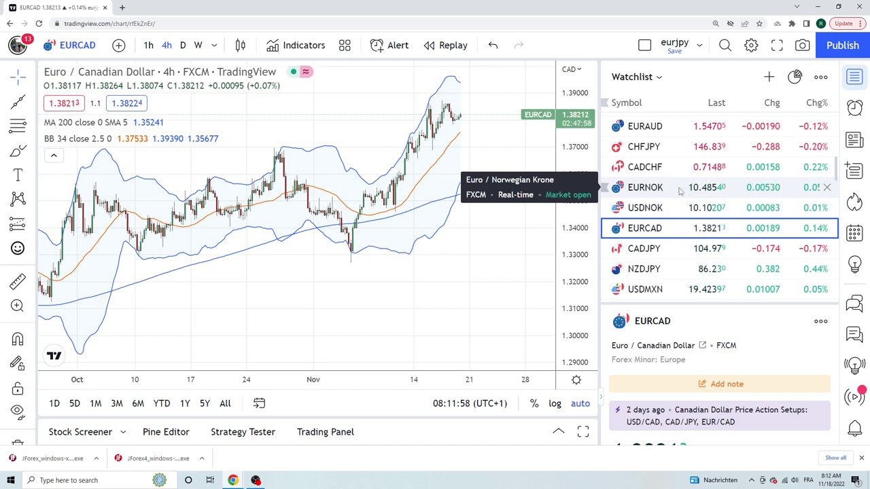
scroll(679, 192, down, 2)
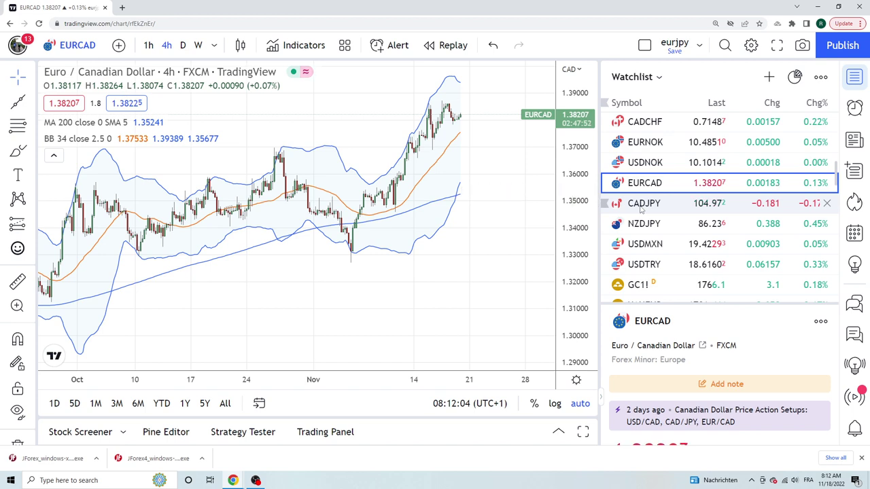
Review the CADJPY, NZDJPY and Gold Futures GC1! 4-hour charts
click(641, 204)
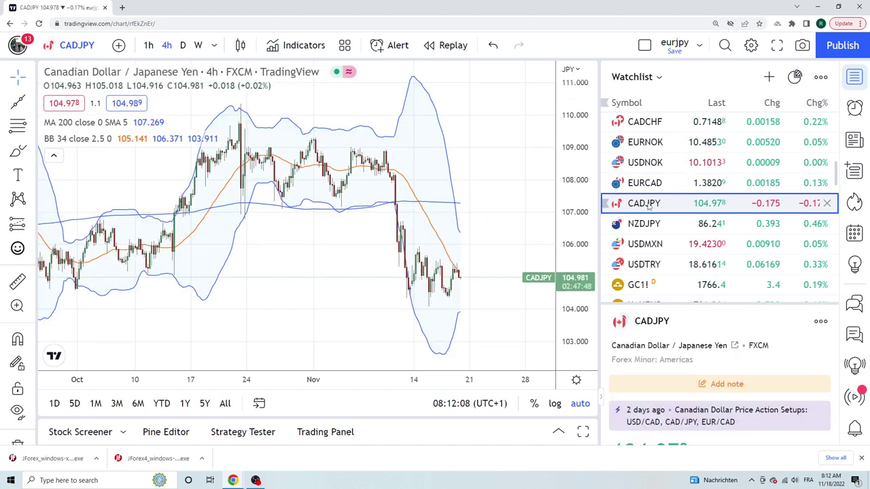
click(644, 224)
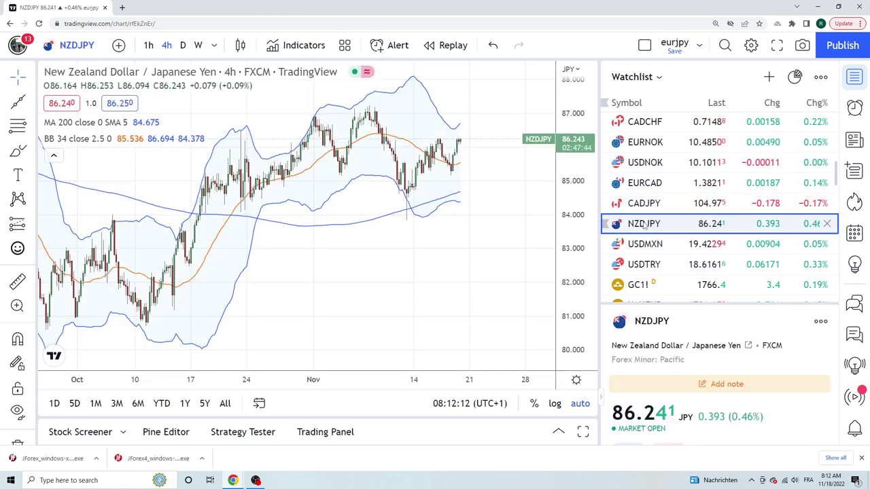
click(639, 285)
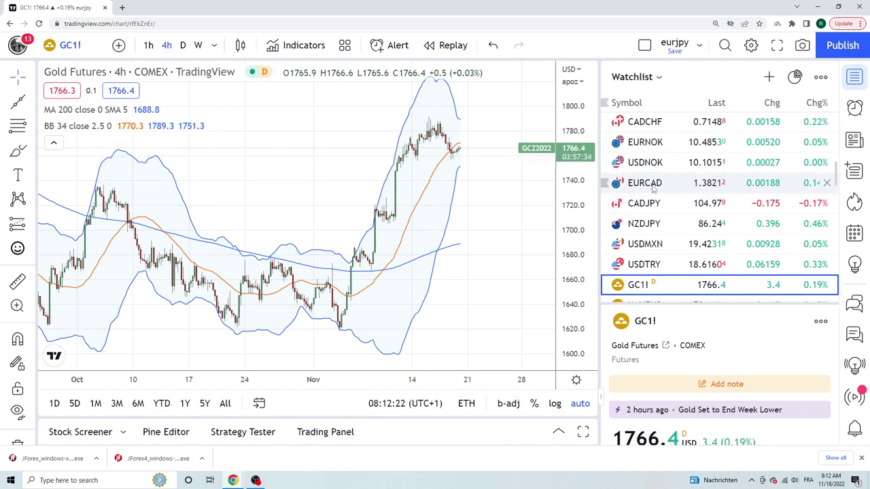
Load the USDCNH 4-hour chart and scroll the watchlist toward the crypto symbols
scroll(662, 189, down, 1)
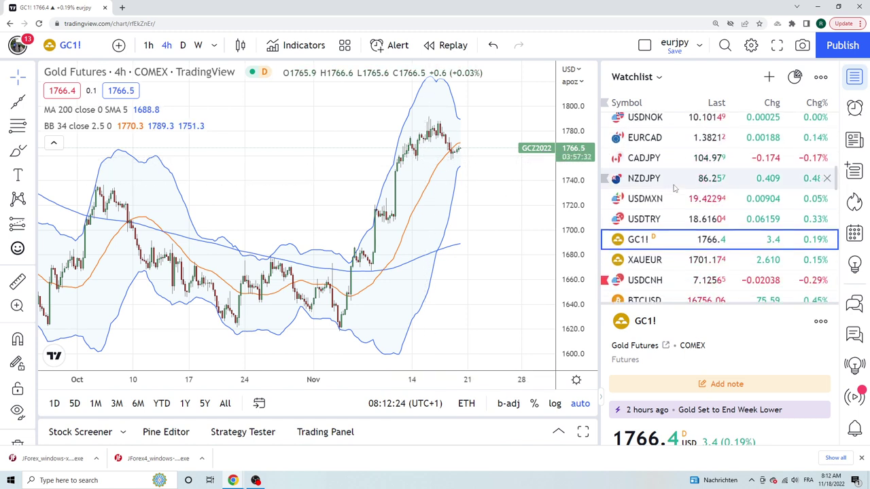
click(651, 281)
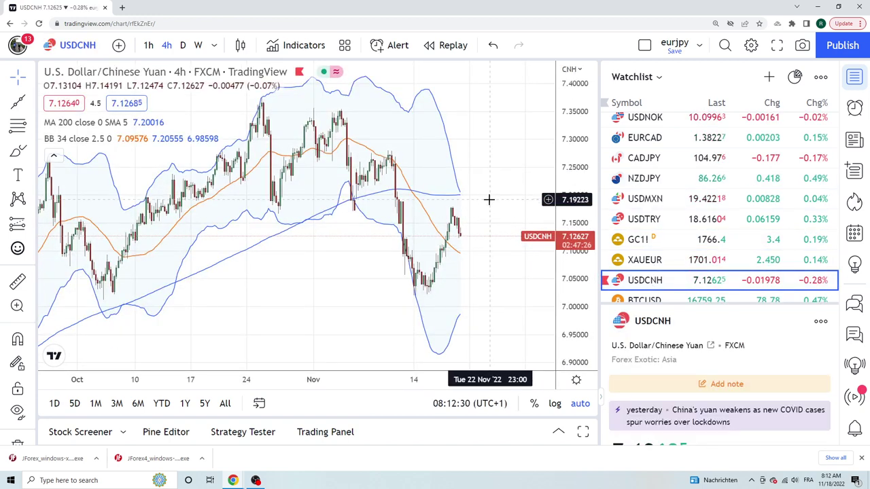
scroll(631, 196, down, 1)
scroll(631, 197, down, 1)
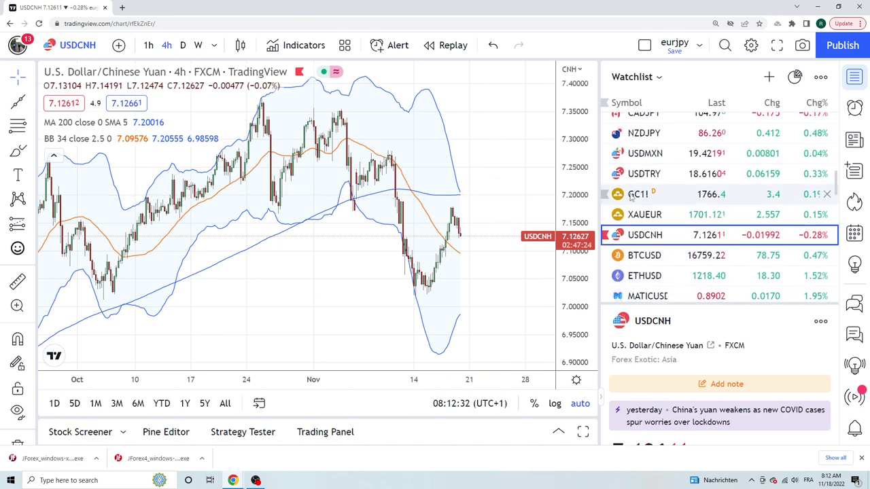
scroll(632, 197, down, 1)
scroll(631, 195, down, 1)
Load the ETHUSD Bitstamp 4-hour chart with MA 200 and Bollinger Bands (34, 2.5)
click(644, 232)
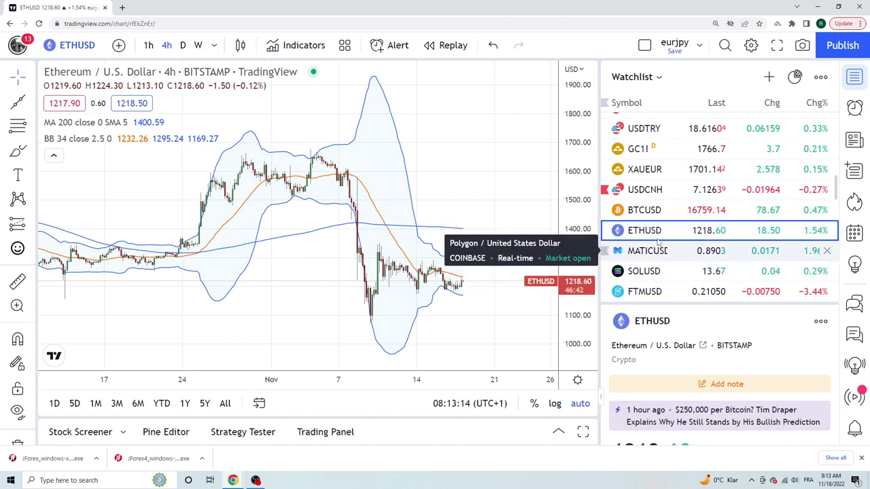
scroll(683, 232, down, 1)
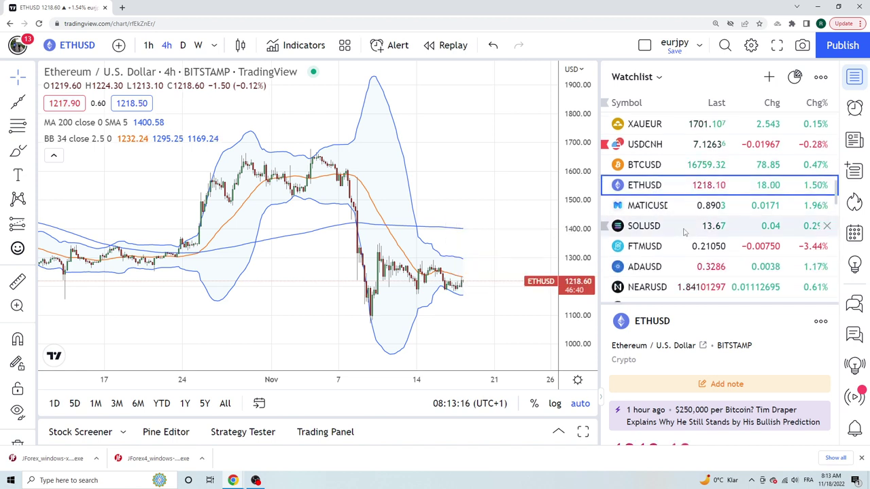
scroll(685, 232, down, 1)
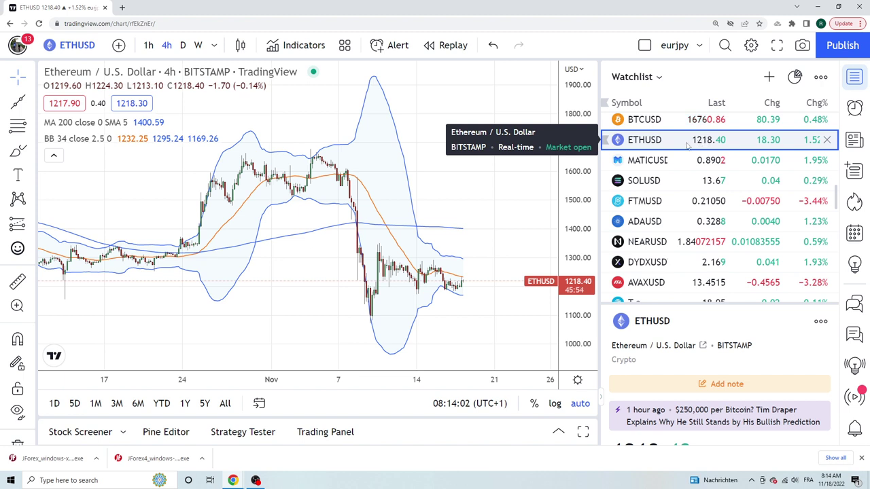
Scroll the watchlist up past the crypto symbols and back down to the EURGBP forex row
scroll(689, 156, down, 1)
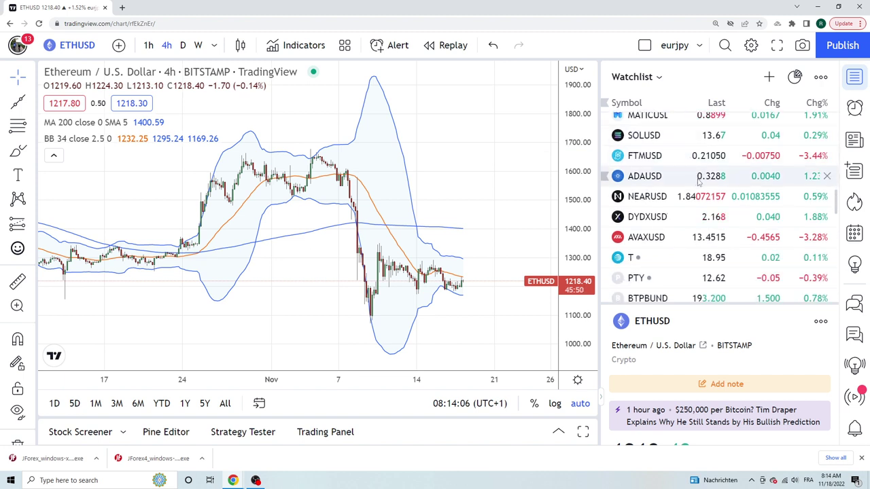
scroll(698, 179, up, 2)
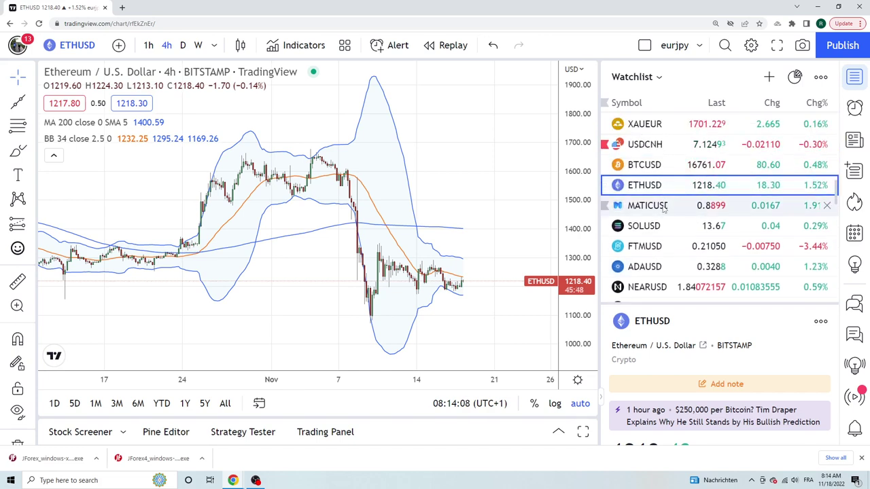
scroll(664, 210, down, 2)
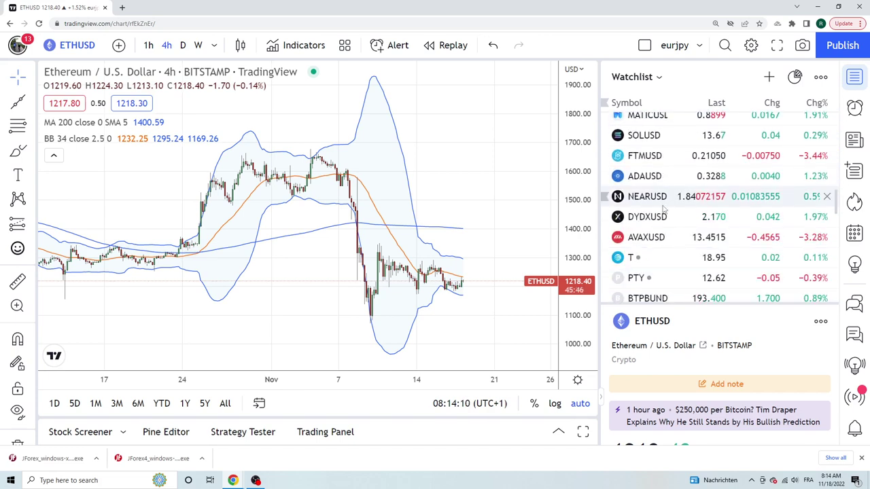
scroll(665, 210, up, 2)
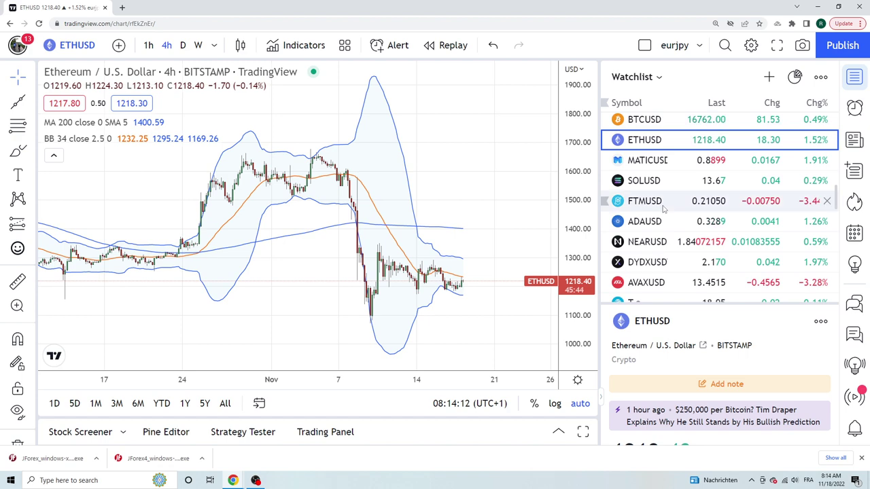
scroll(666, 212, up, 10)
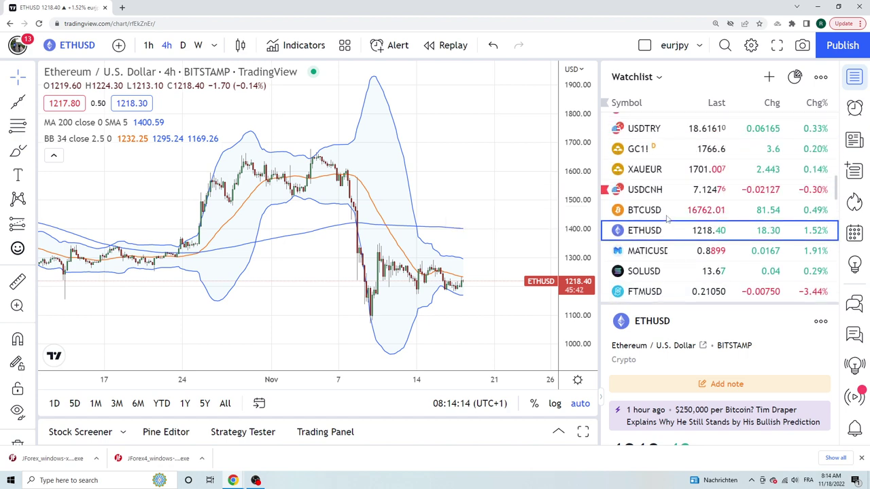
scroll(667, 218, up, 3)
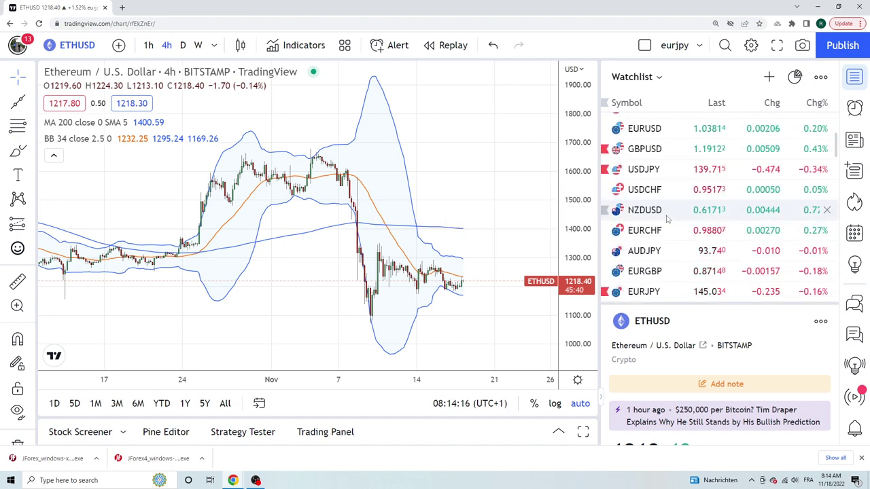
scroll(667, 218, up, 5)
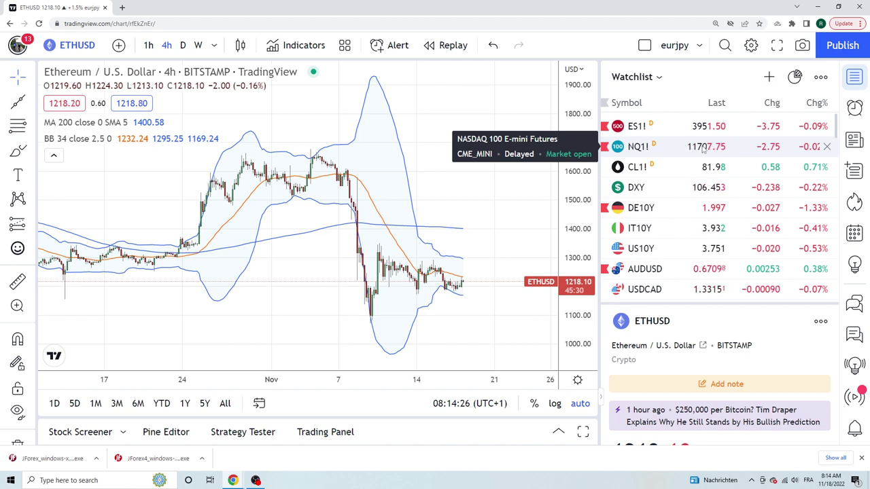
scroll(703, 149, down, 2)
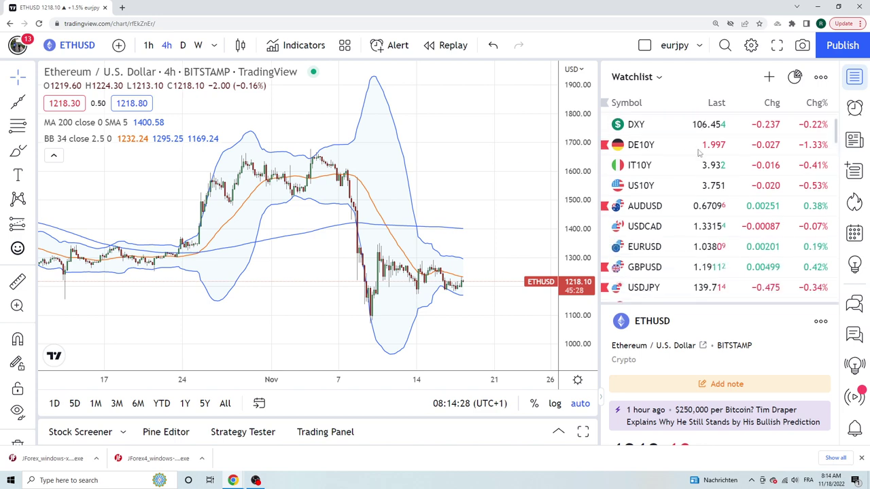
scroll(679, 167, down, 3)
scroll(656, 184, down, 2)
click(655, 184)
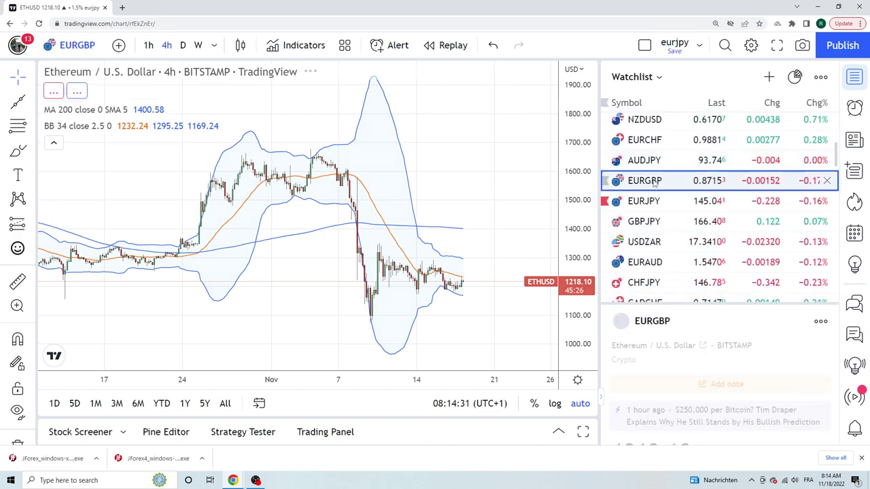